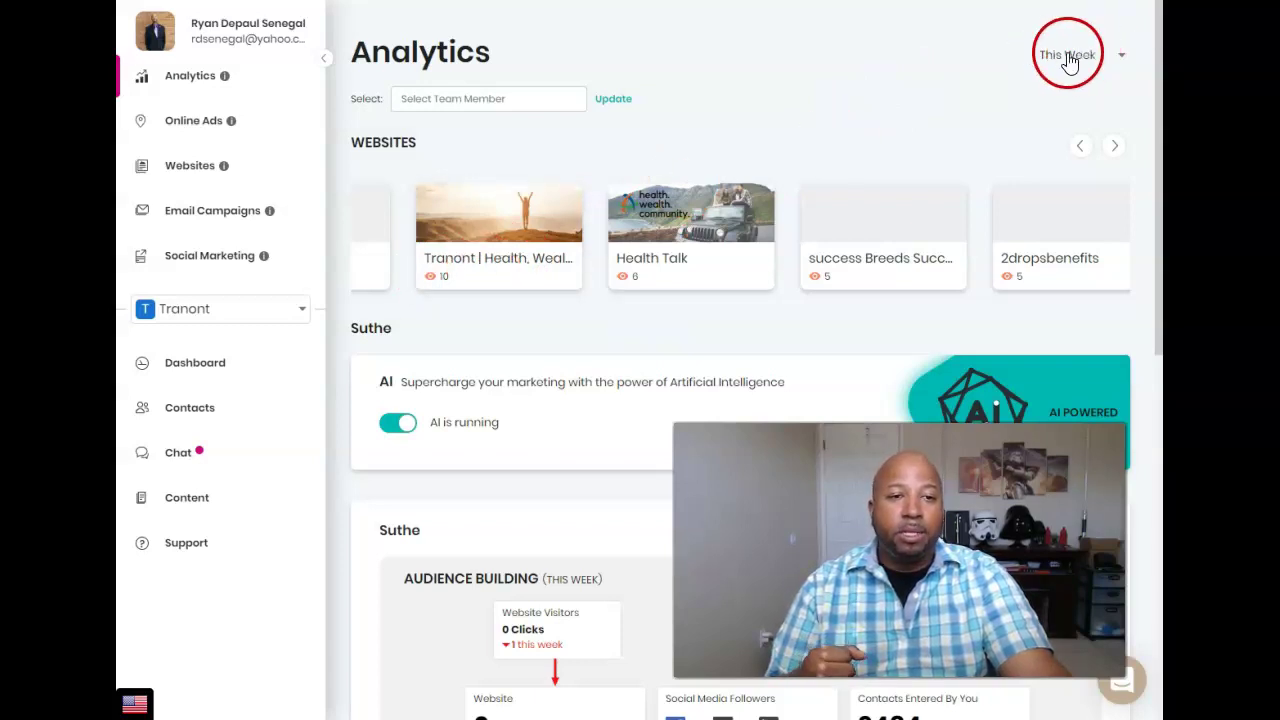
- View the analytics reporting period options and try to load the team member selection list
{"action": "left_click", "coordinate": [1104, 55]}
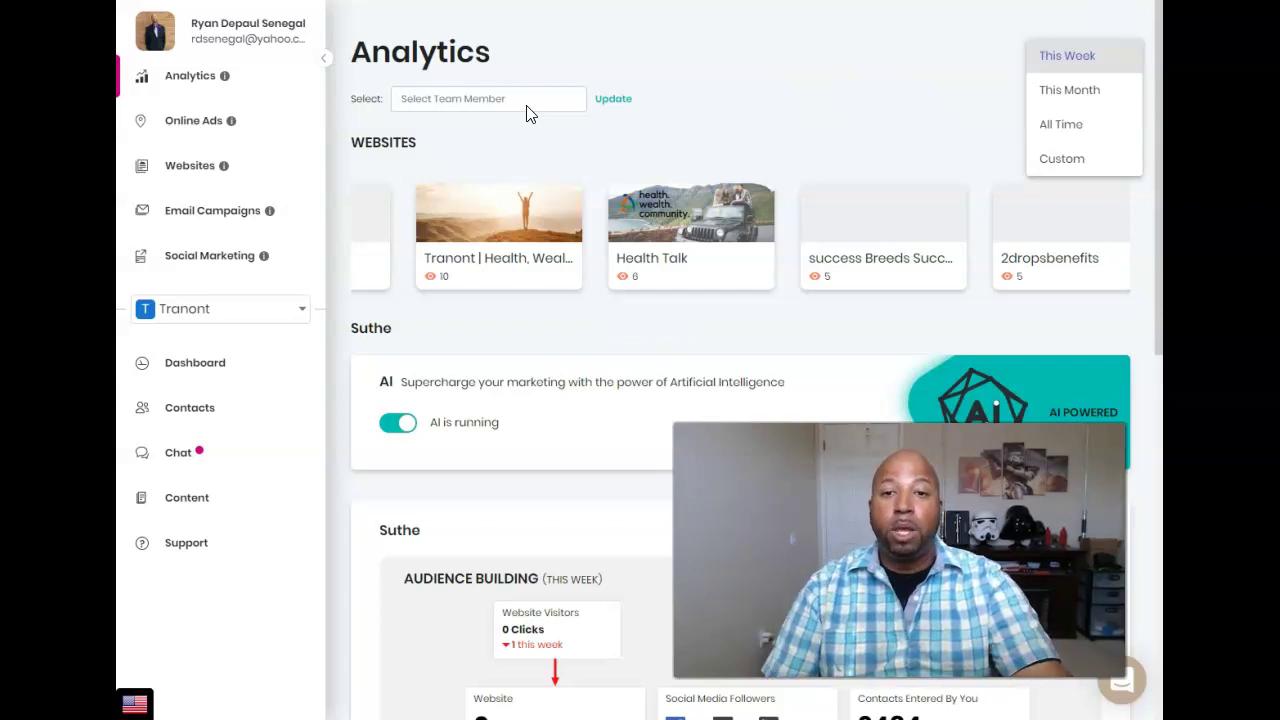
{"action": "left_click", "coordinate": [526, 110]}
{"action": "left_click", "coordinate": [564, 100]}
{"action": "left_click", "coordinate": [476, 102]}
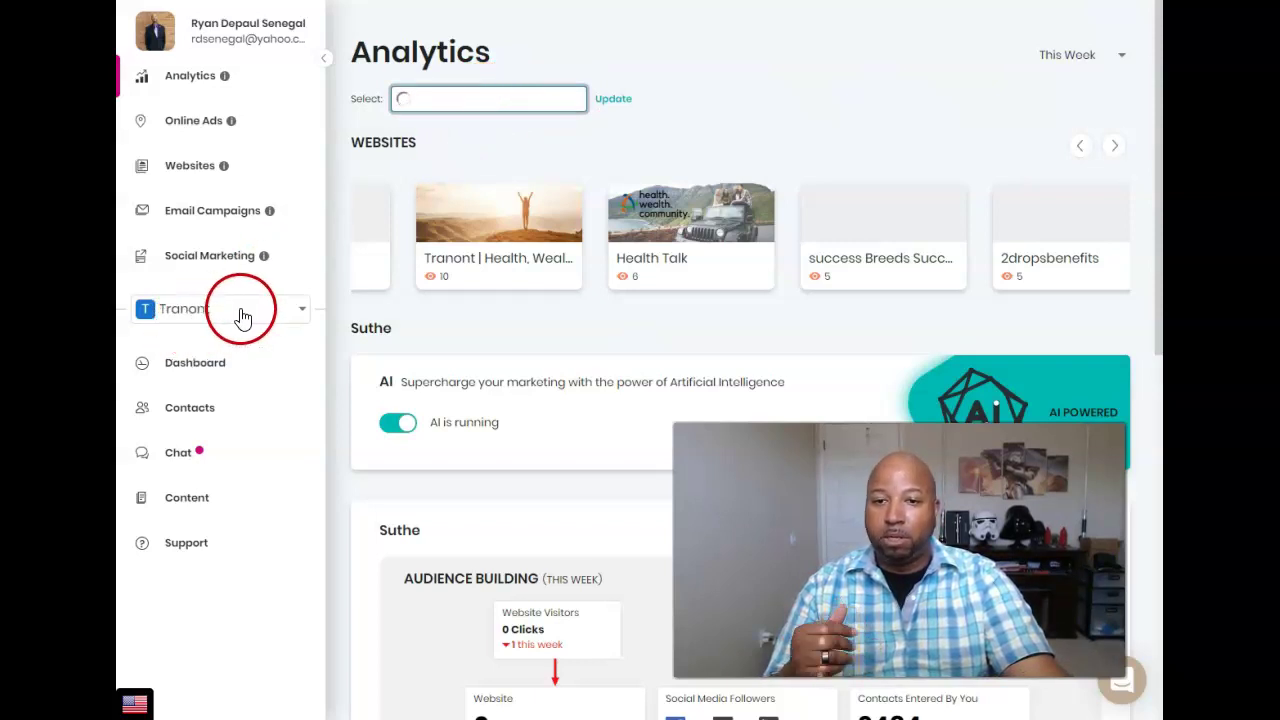
{"action": "left_click", "coordinate": [512, 104]}
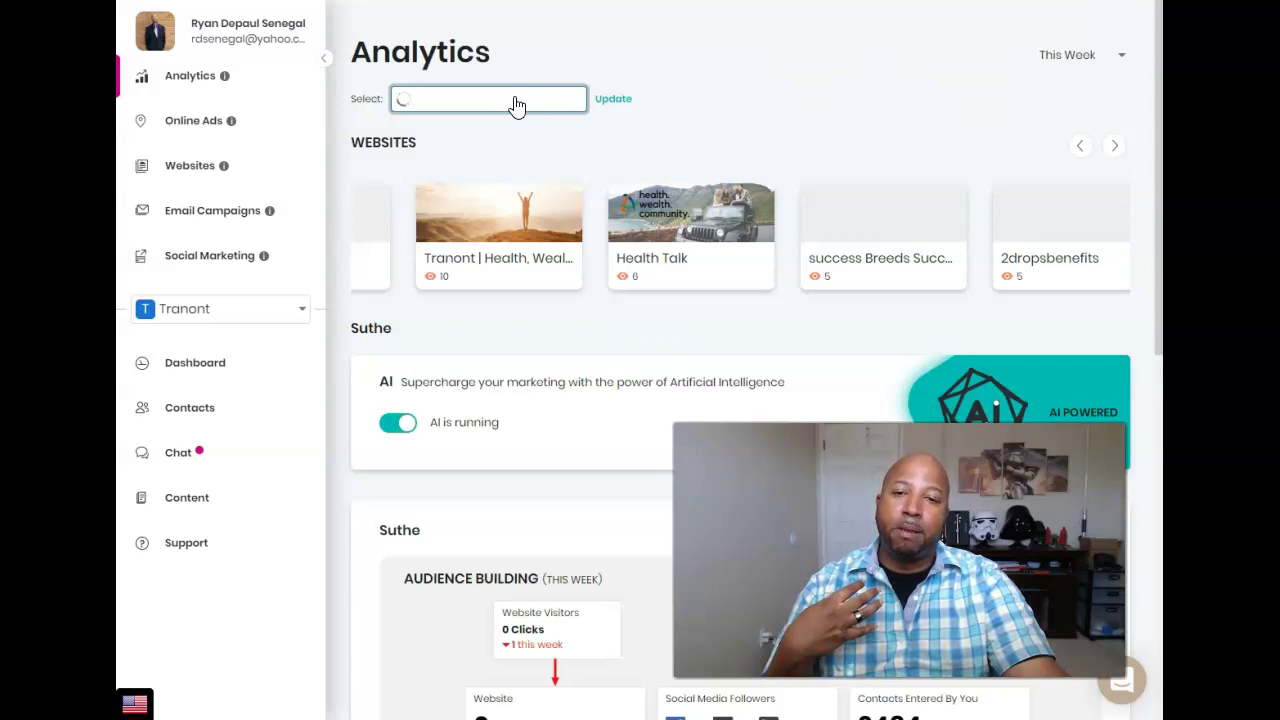
{"action": "left_click", "coordinate": [612, 104]}
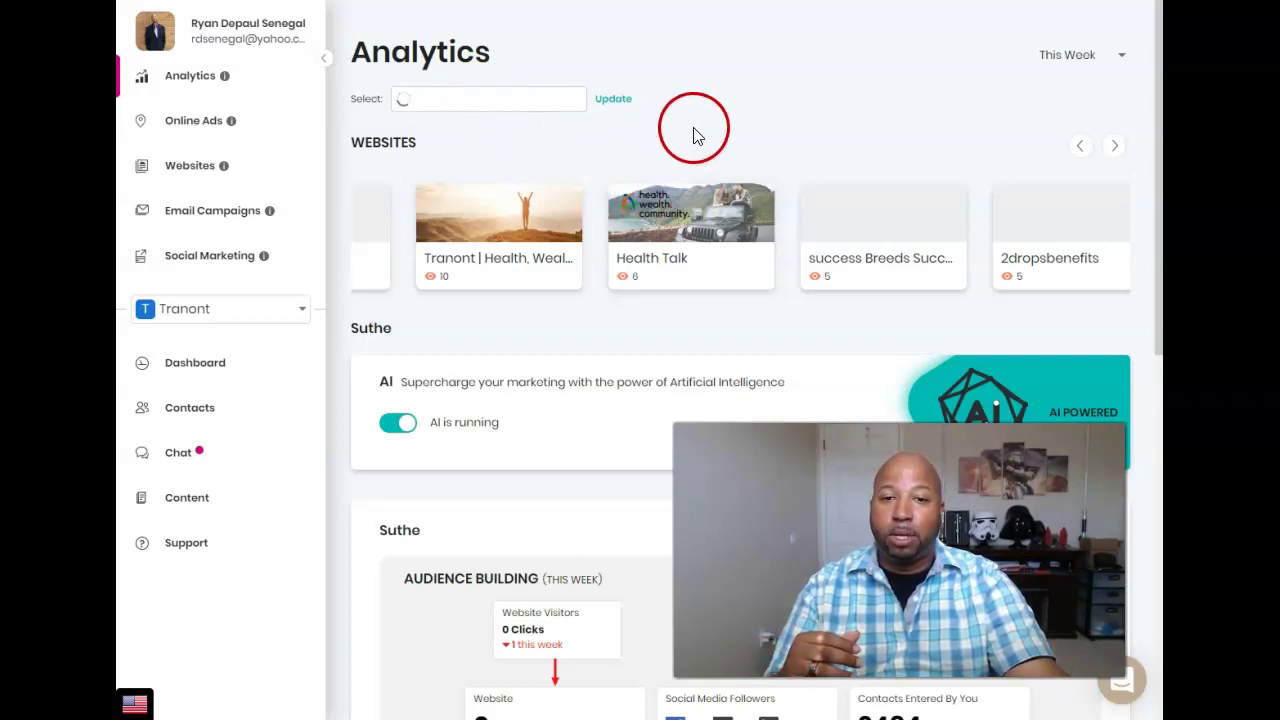
- Examine the AI status and the weekly Audience Building and Interest Building charts down to the social media and email figures
{"action": "scroll", "coordinate": [698, 127], "scroll_direction": "down", "scroll_amount": 1}
{"action": "scroll", "coordinate": [698, 127], "scroll_direction": "down", "scroll_amount": 4}
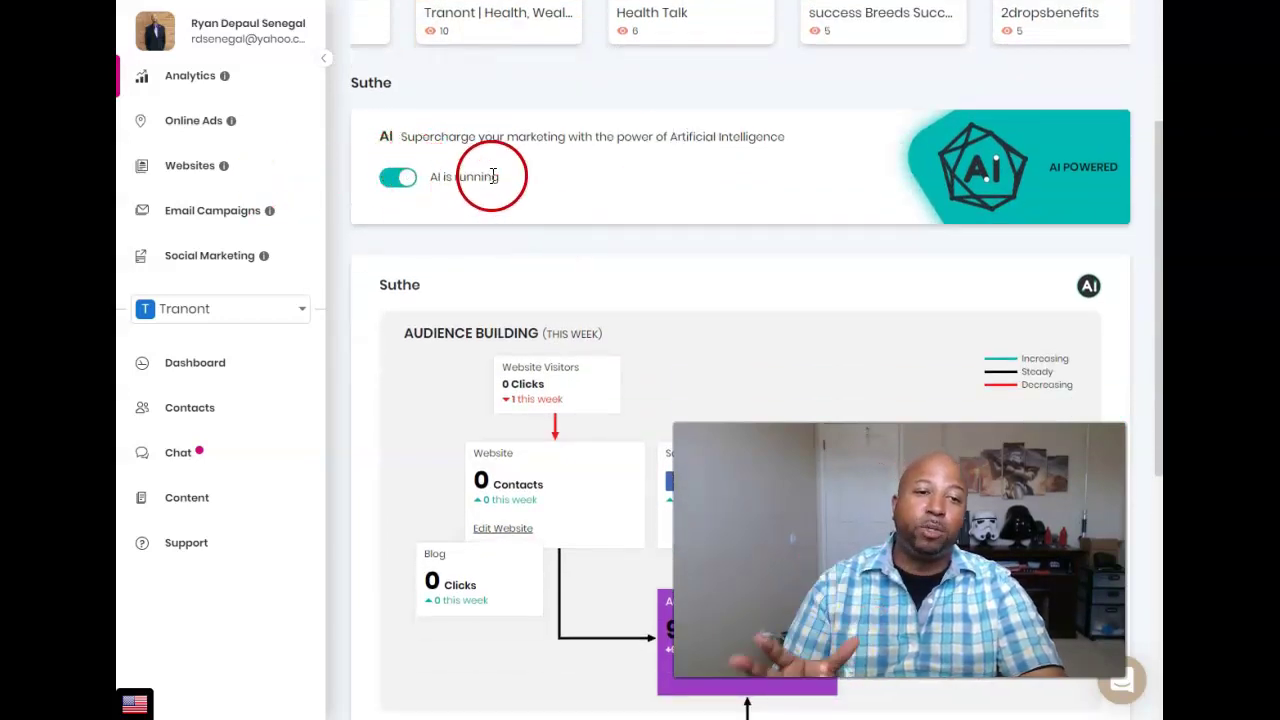
{"action": "left_click", "coordinate": [432, 180]}
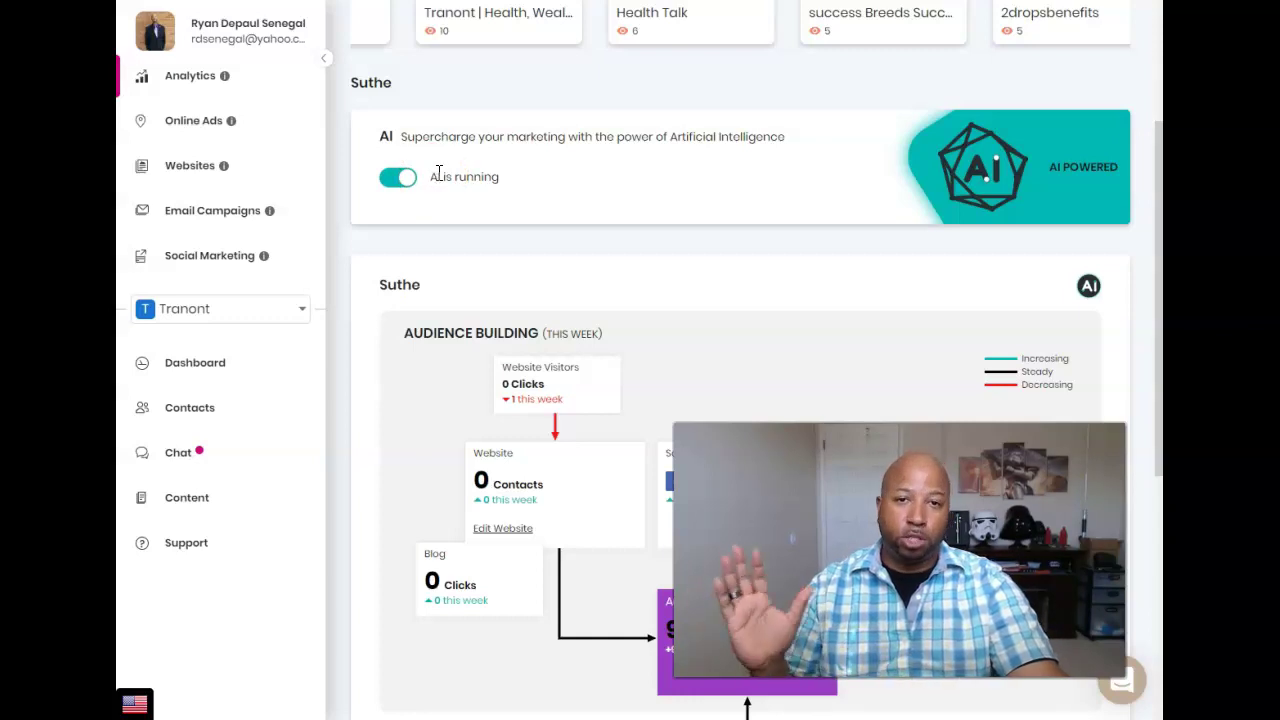
{"action": "scroll", "coordinate": [645, 307], "scroll_direction": "down", "scroll_amount": 1}
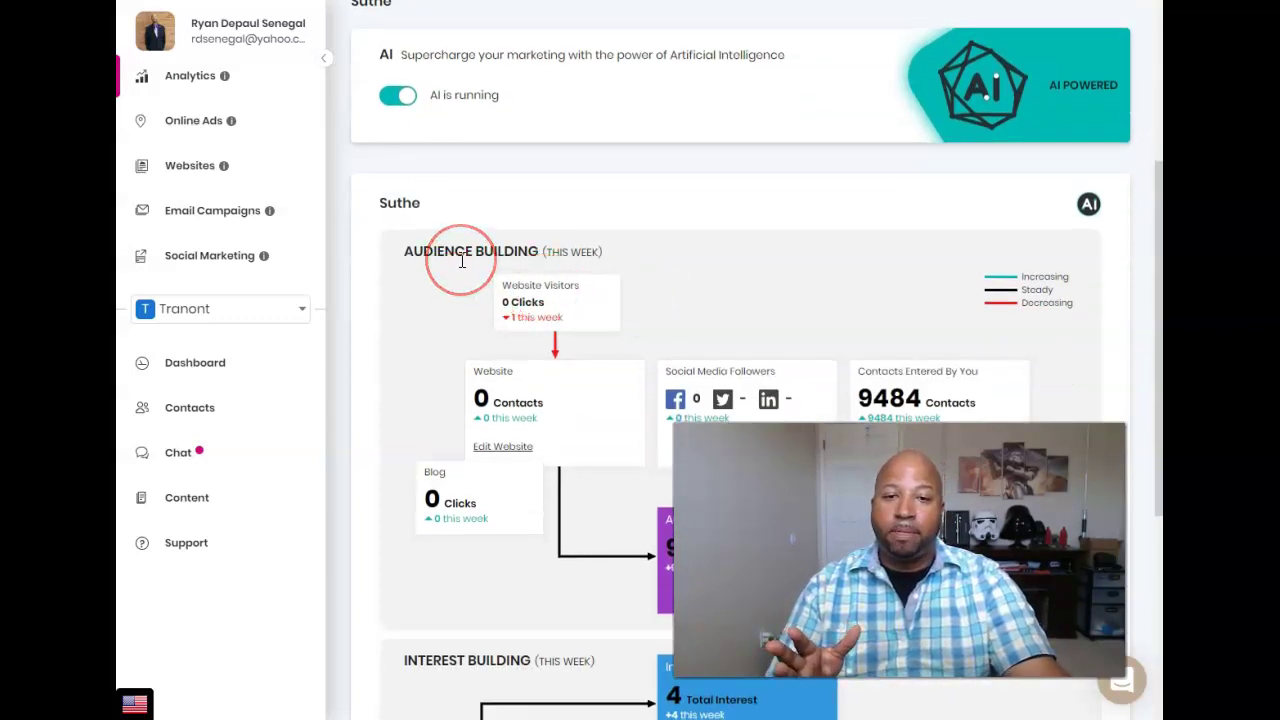
{"action": "scroll", "coordinate": [462, 261], "scroll_direction": "down", "scroll_amount": 1}
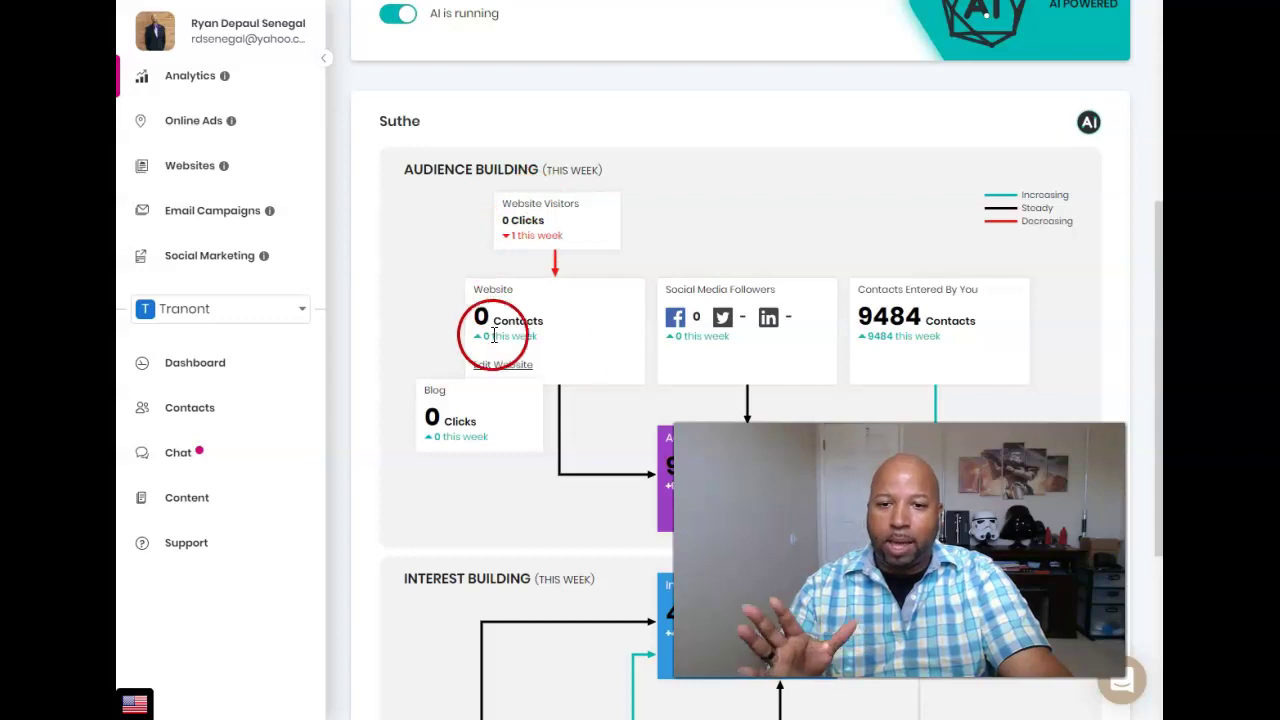
{"action": "scroll", "coordinate": [566, 363], "scroll_direction": "down", "scroll_amount": 2}
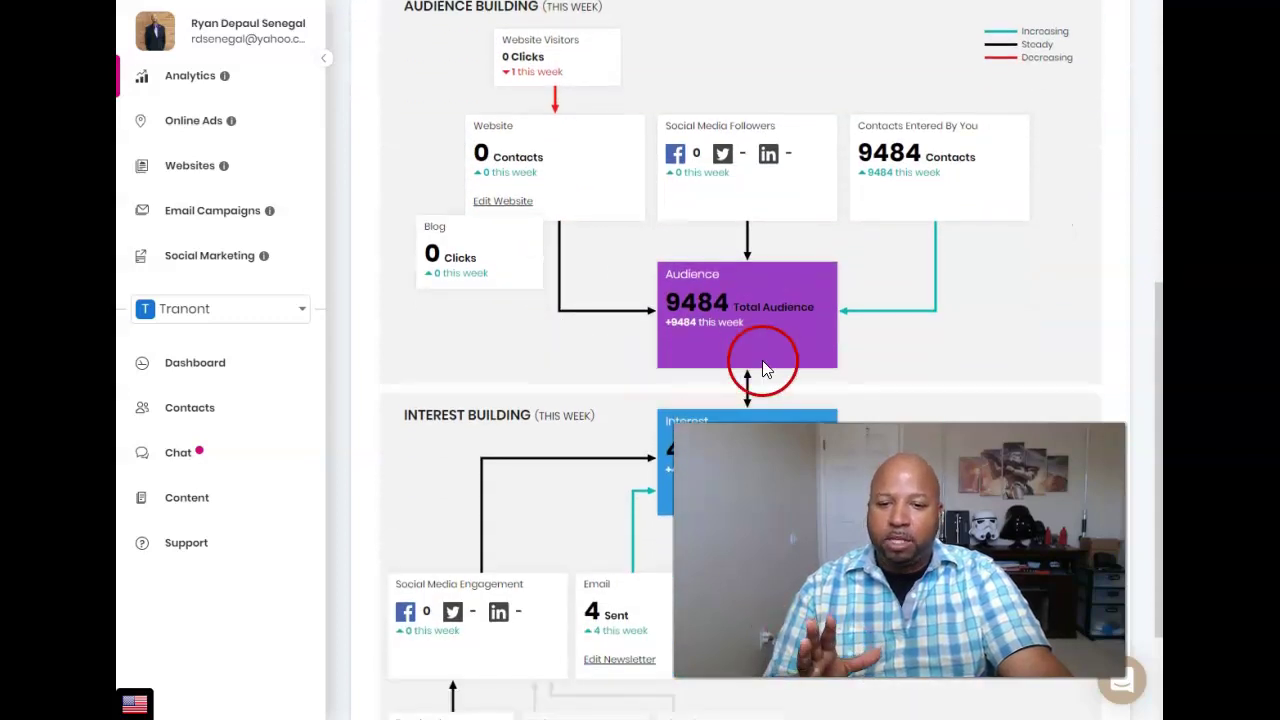
{"action": "scroll", "coordinate": [763, 370], "scroll_direction": "down", "scroll_amount": 1}
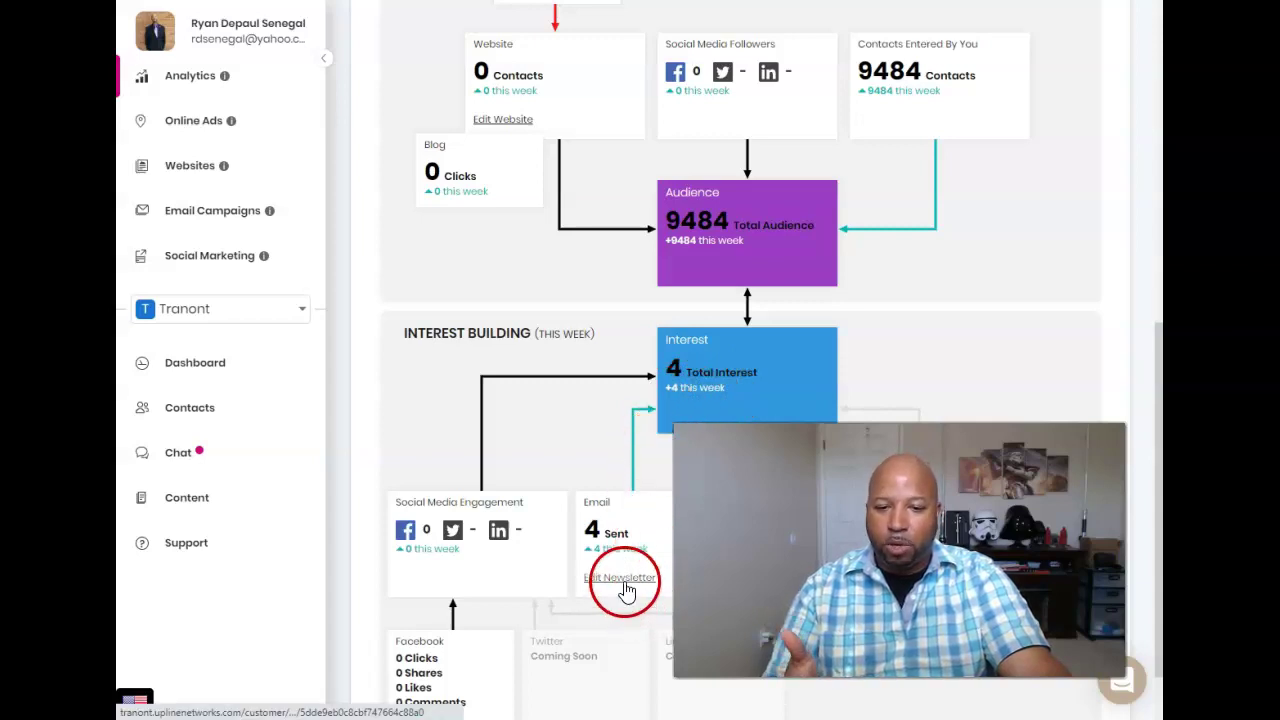
{"action": "scroll", "coordinate": [700, 598], "scroll_direction": "down", "scroll_amount": 1}
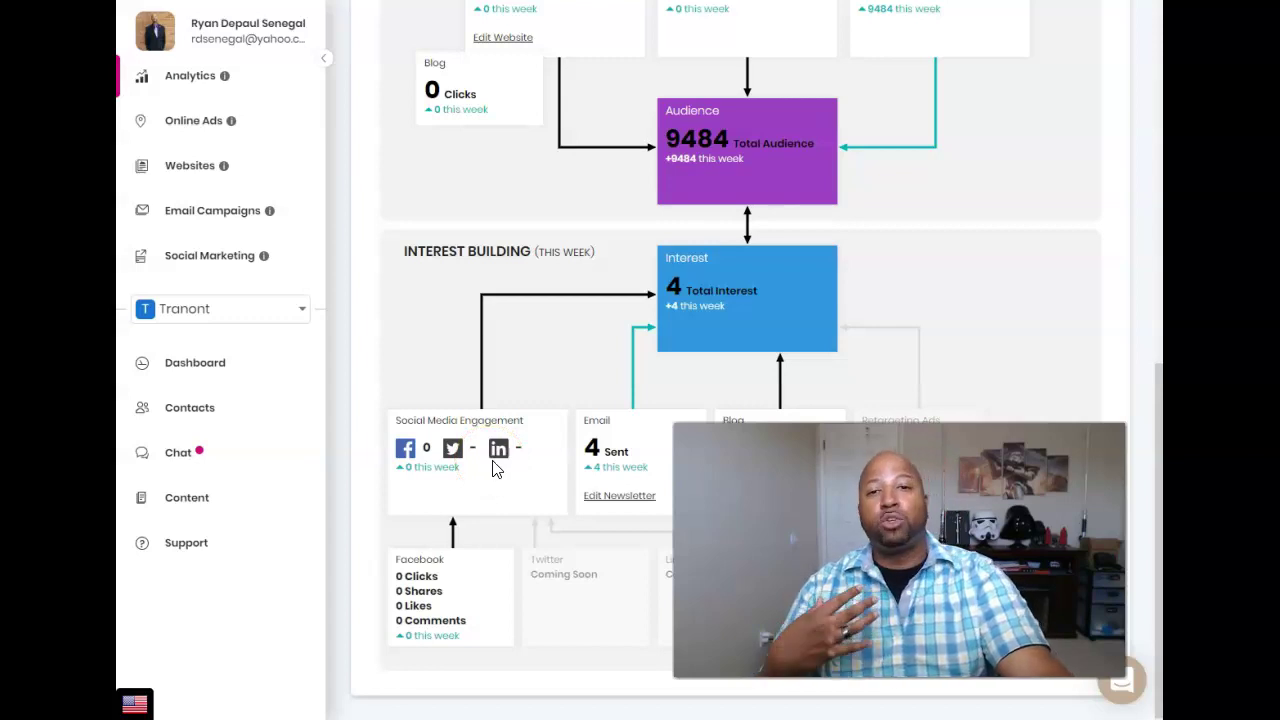
- Review how the audience sources and interest sources connect, comparing their arrows with the increasing, steady and decreasing legend
{"action": "scroll", "coordinate": [508, 451], "scroll_direction": "up", "scroll_amount": 3}
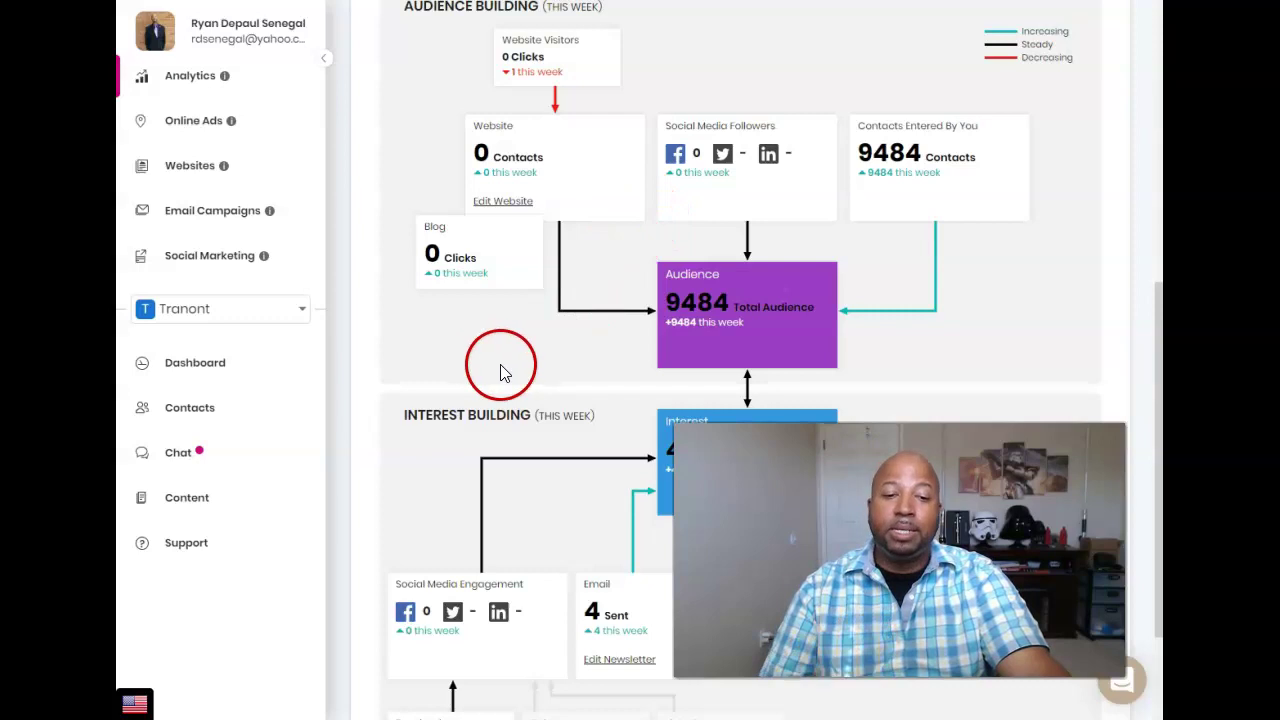
{"action": "scroll", "coordinate": [503, 372], "scroll_direction": "down", "scroll_amount": 2}
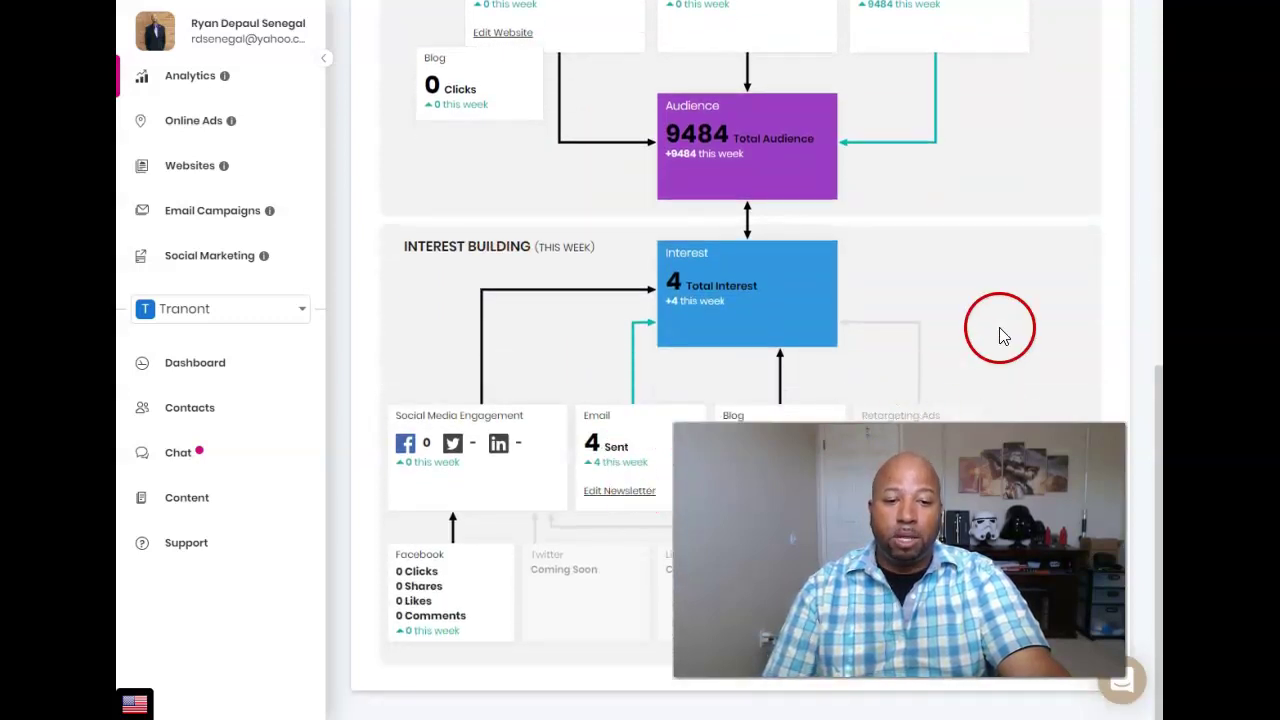
{"action": "scroll", "coordinate": [1003, 335], "scroll_direction": "up", "scroll_amount": 2}
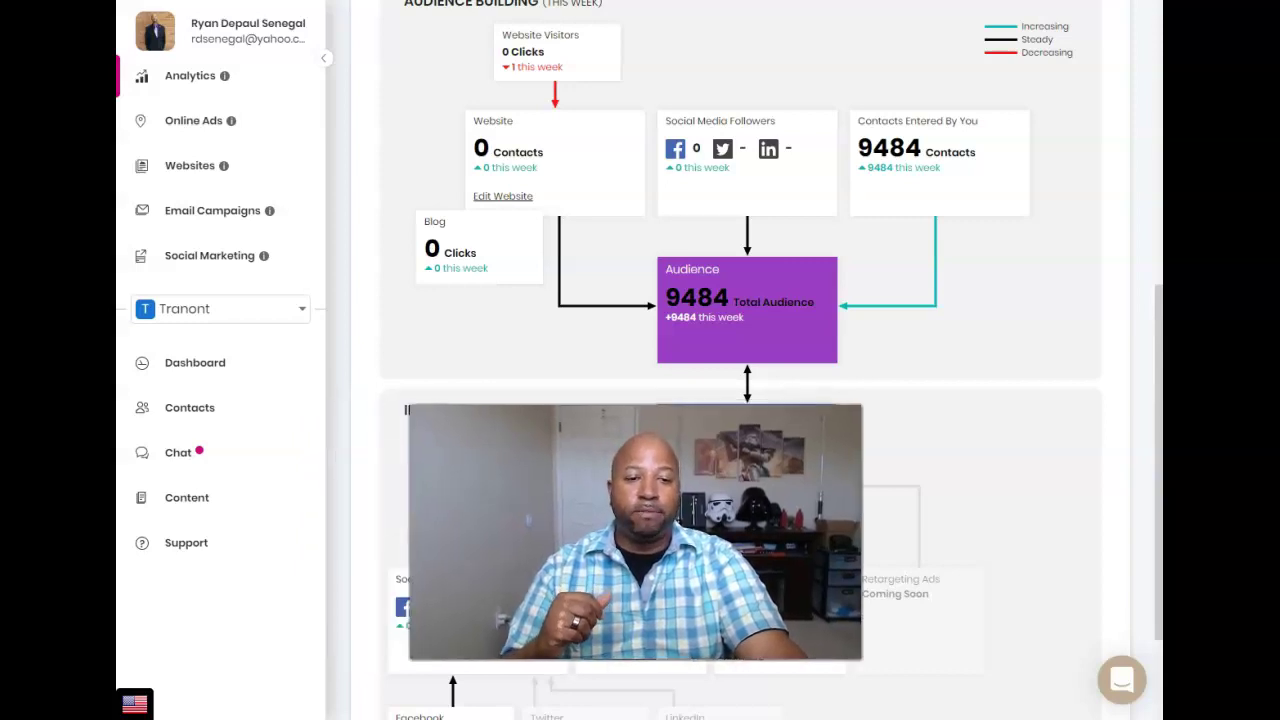
{"action": "scroll", "coordinate": [478, 487], "scroll_direction": "down", "scroll_amount": 1}
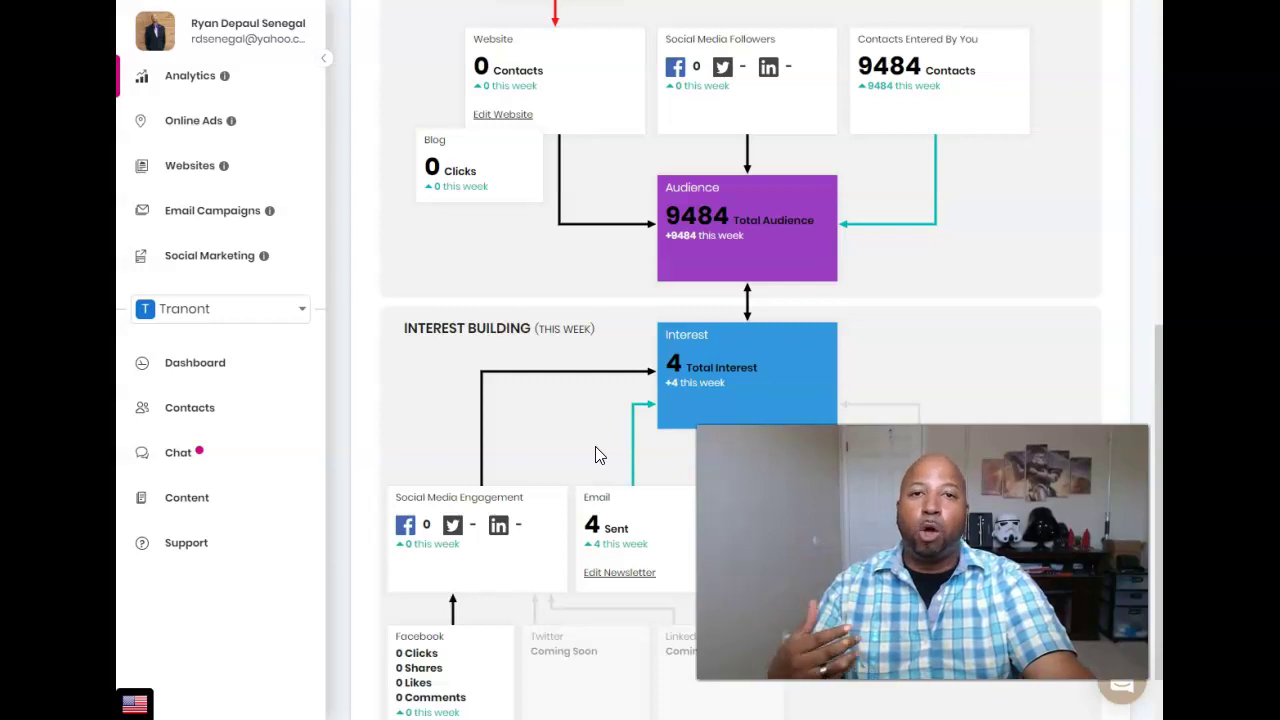
{"action": "scroll", "coordinate": [589, 455], "scroll_direction": "up", "scroll_amount": 2}
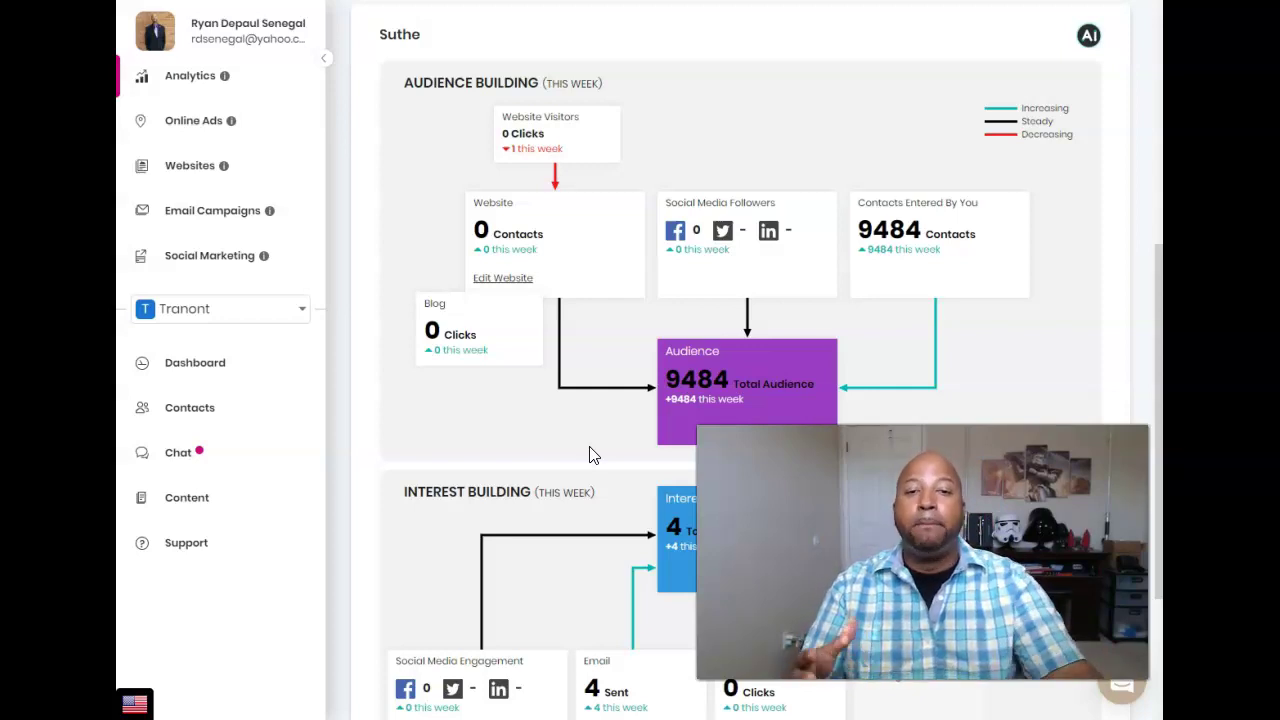
{"action": "scroll", "coordinate": [620, 440], "scroll_direction": "up", "scroll_amount": 2}
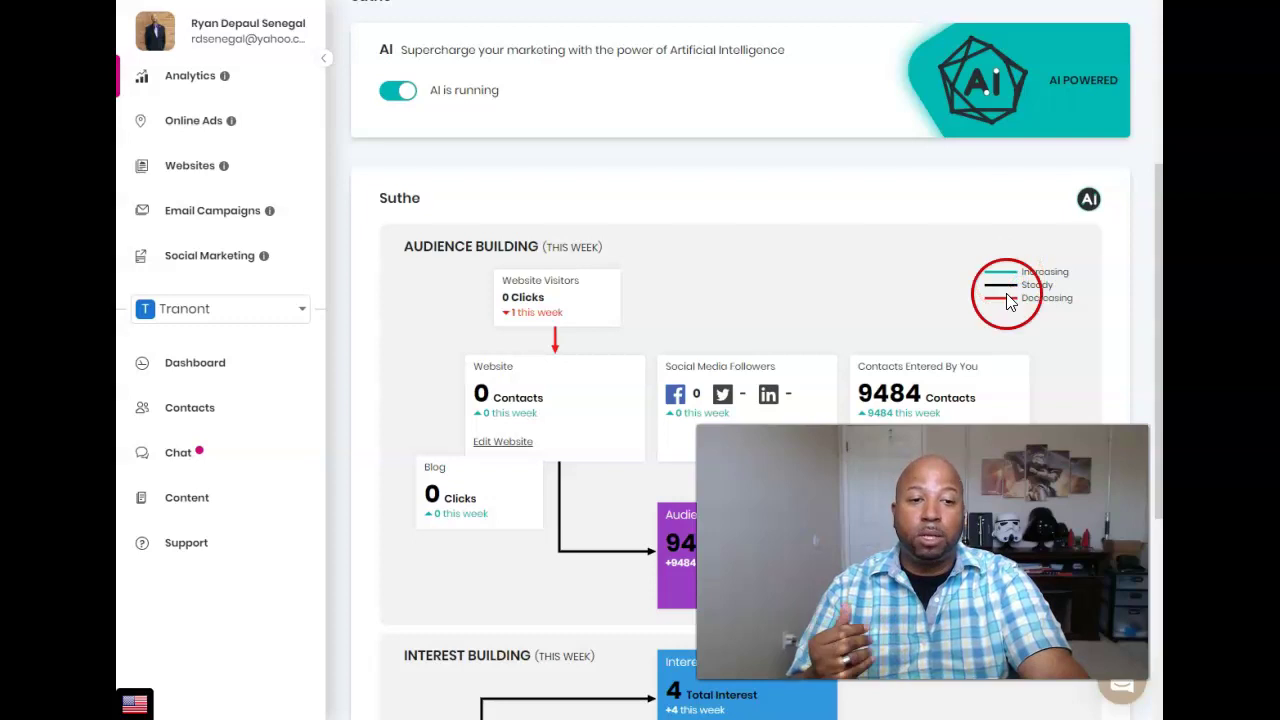
{"action": "scroll", "coordinate": [764, 333], "scroll_direction": "down", "scroll_amount": 3}
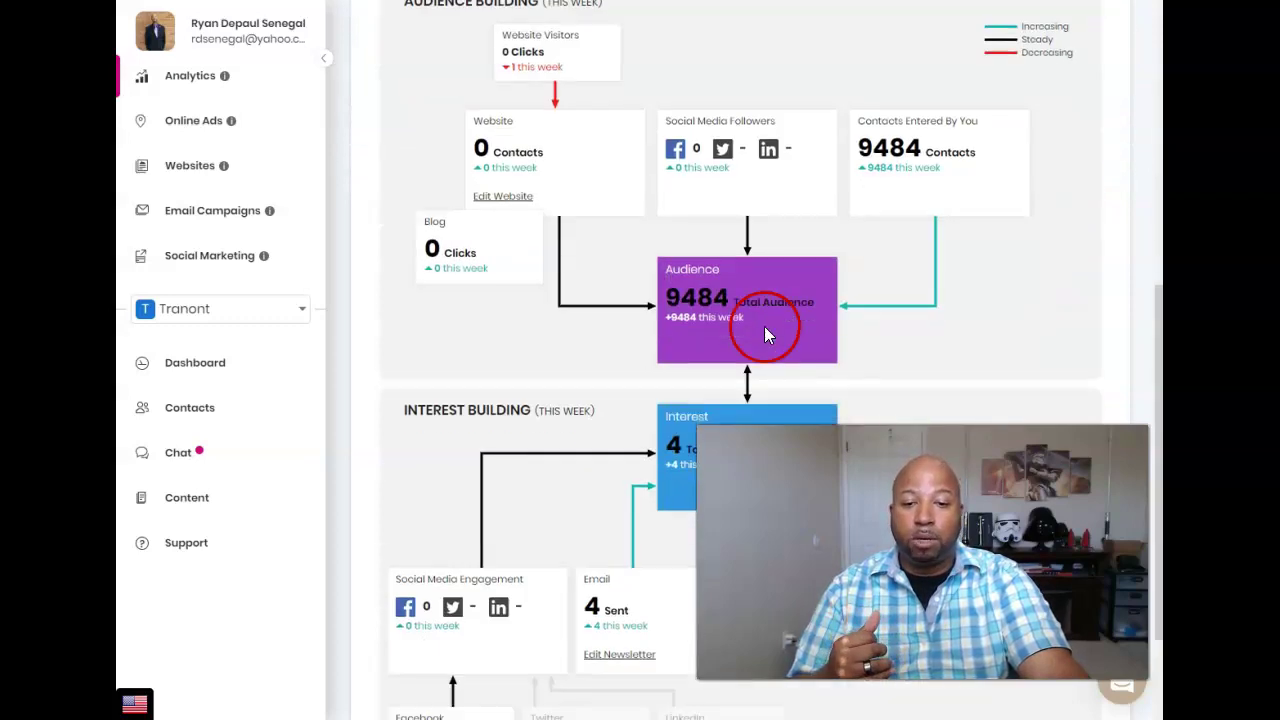
{"action": "scroll", "coordinate": [820, 318], "scroll_direction": "down", "scroll_amount": 2}
{"action": "scroll", "coordinate": [849, 323], "scroll_direction": "up", "scroll_amount": 2}
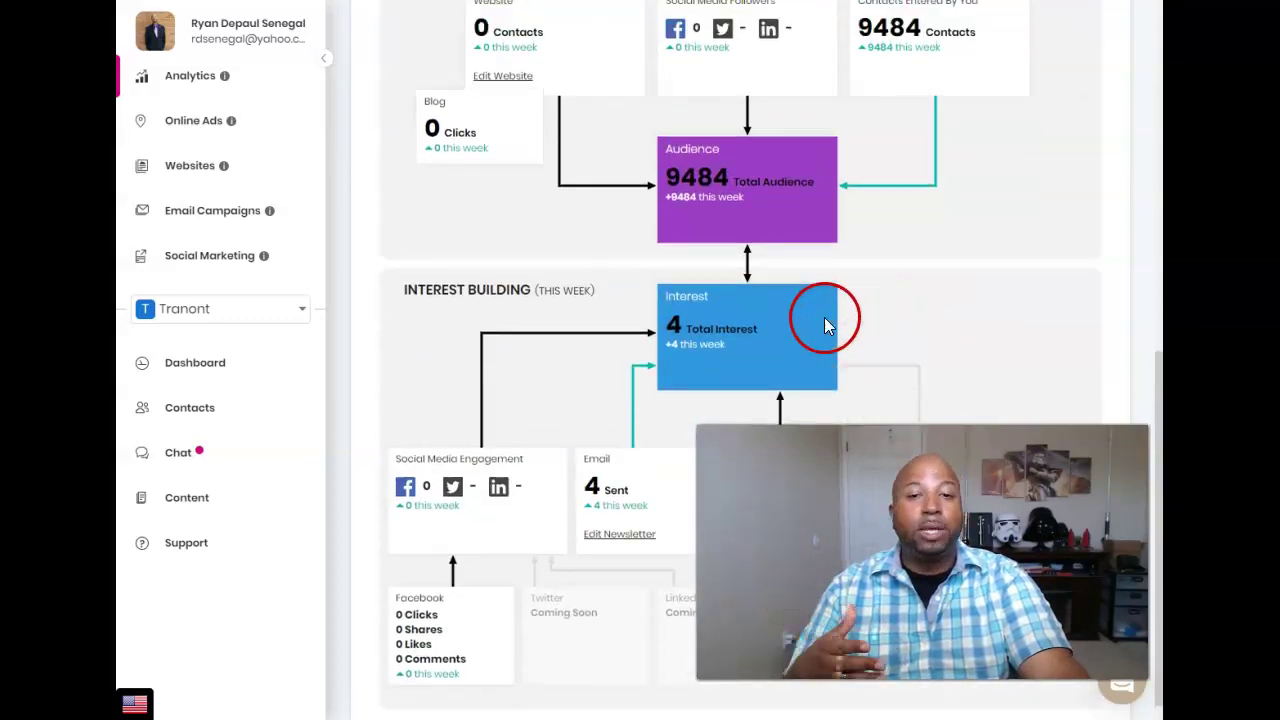
{"action": "scroll", "coordinate": [780, 290], "scroll_direction": "up", "scroll_amount": 3}
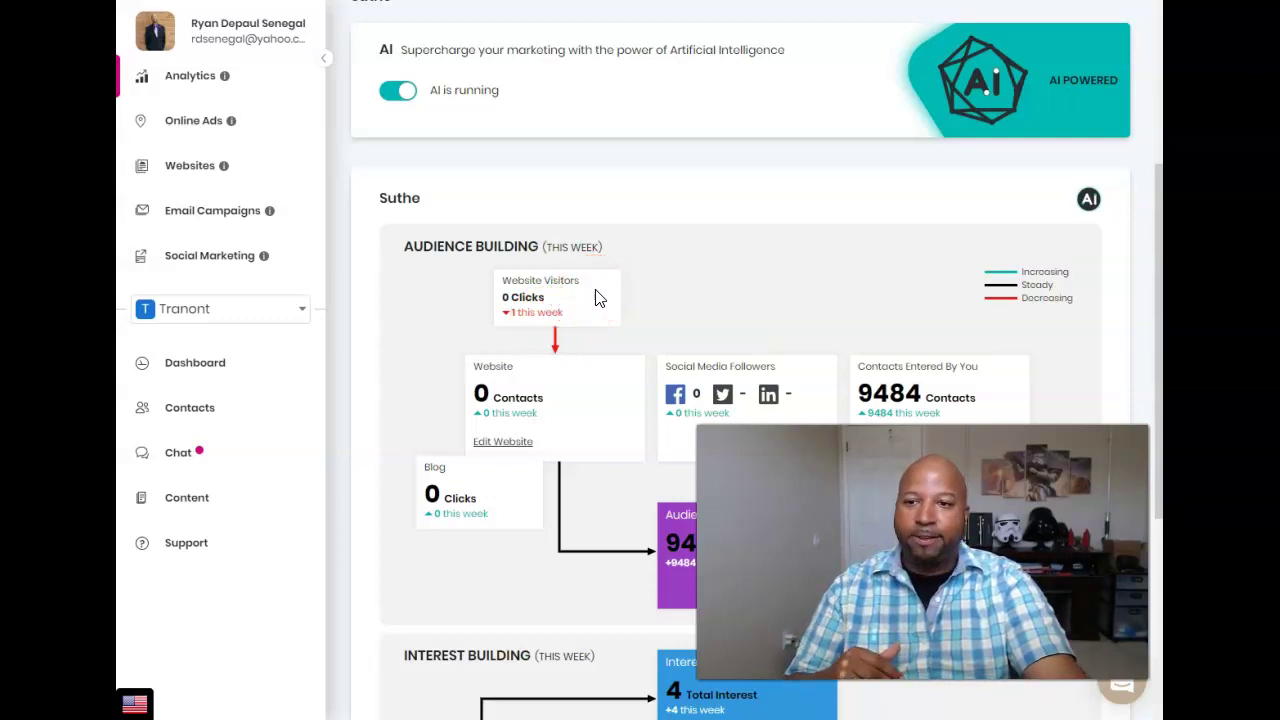
{"action": "scroll", "coordinate": [595, 297], "scroll_direction": "up", "scroll_amount": 2}
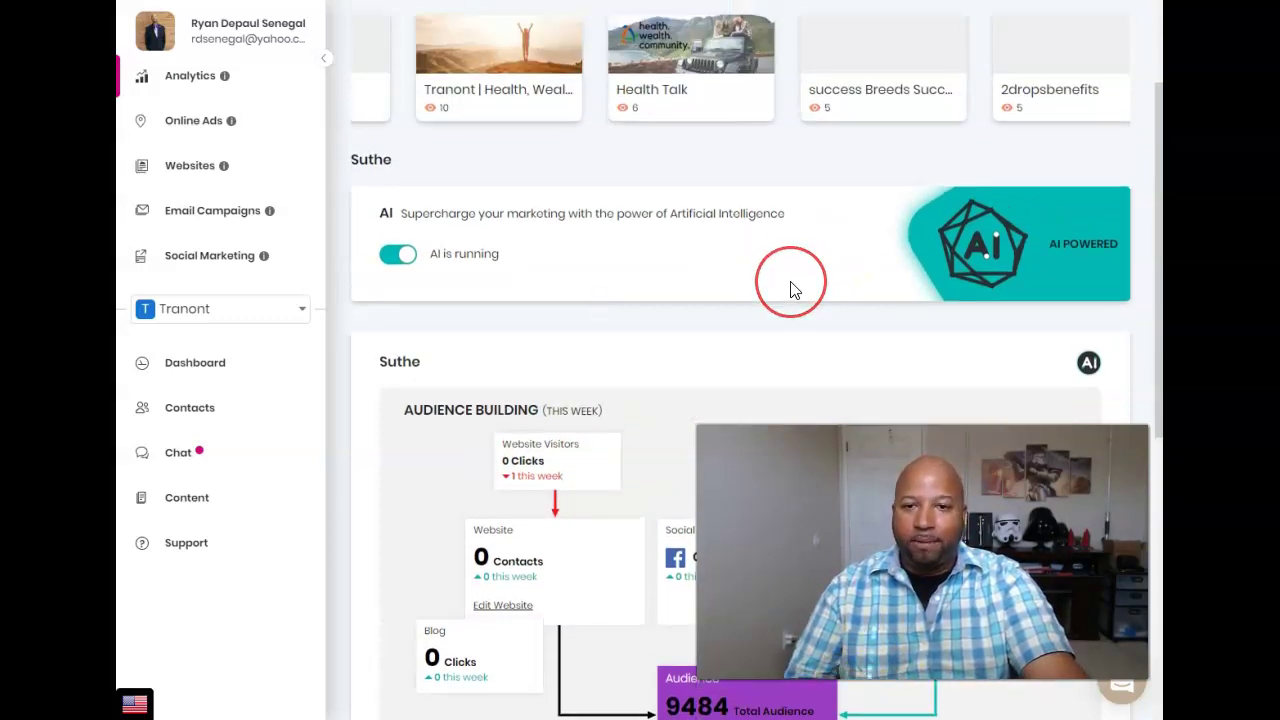
{"action": "scroll", "coordinate": [792, 289], "scroll_direction": "up", "scroll_amount": 1}
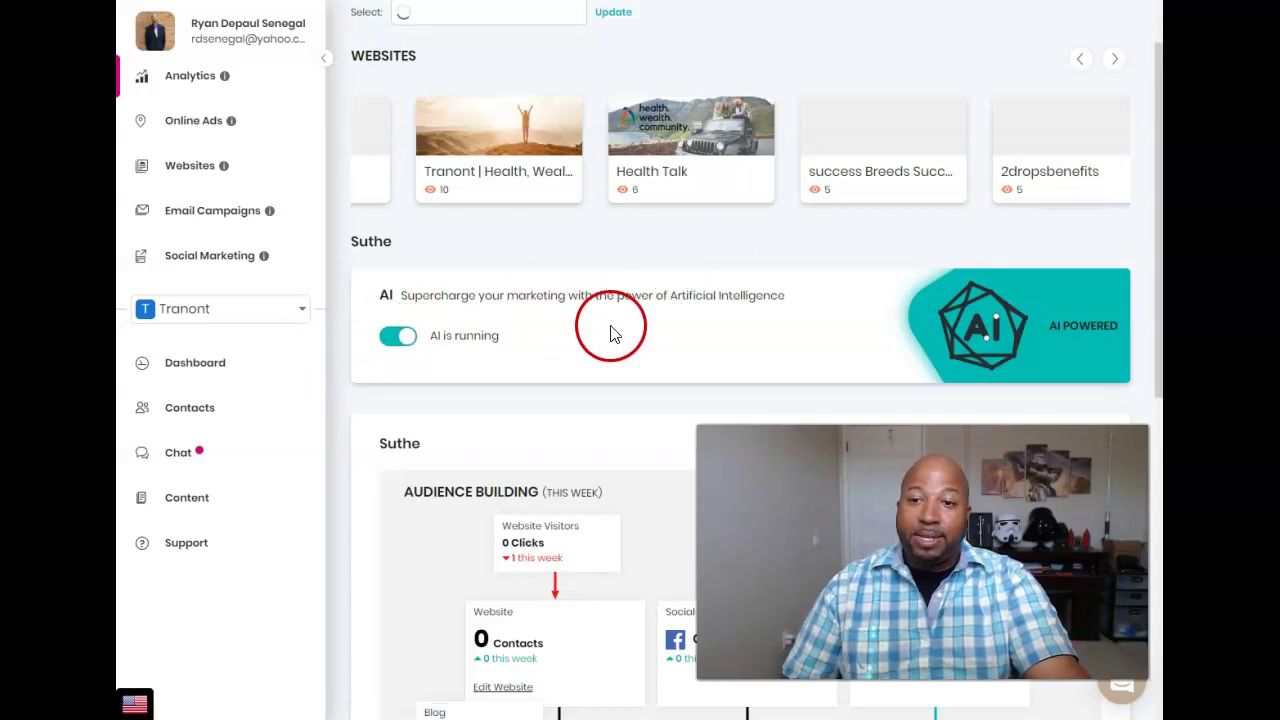
{"action": "scroll", "coordinate": [612, 330], "scroll_direction": "up", "scroll_amount": 1}
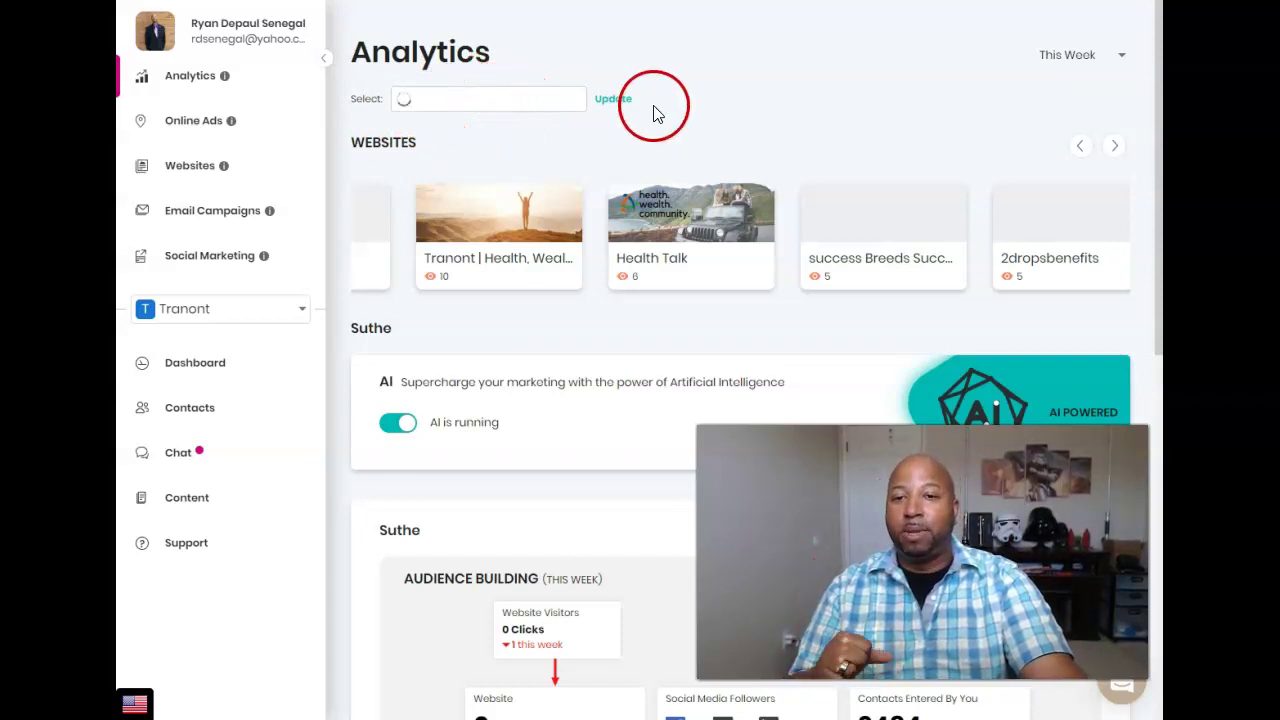
- Set the analytics period to This Month and check the Audience Building figures for it
{"action": "left_click", "coordinate": [1120, 55]}
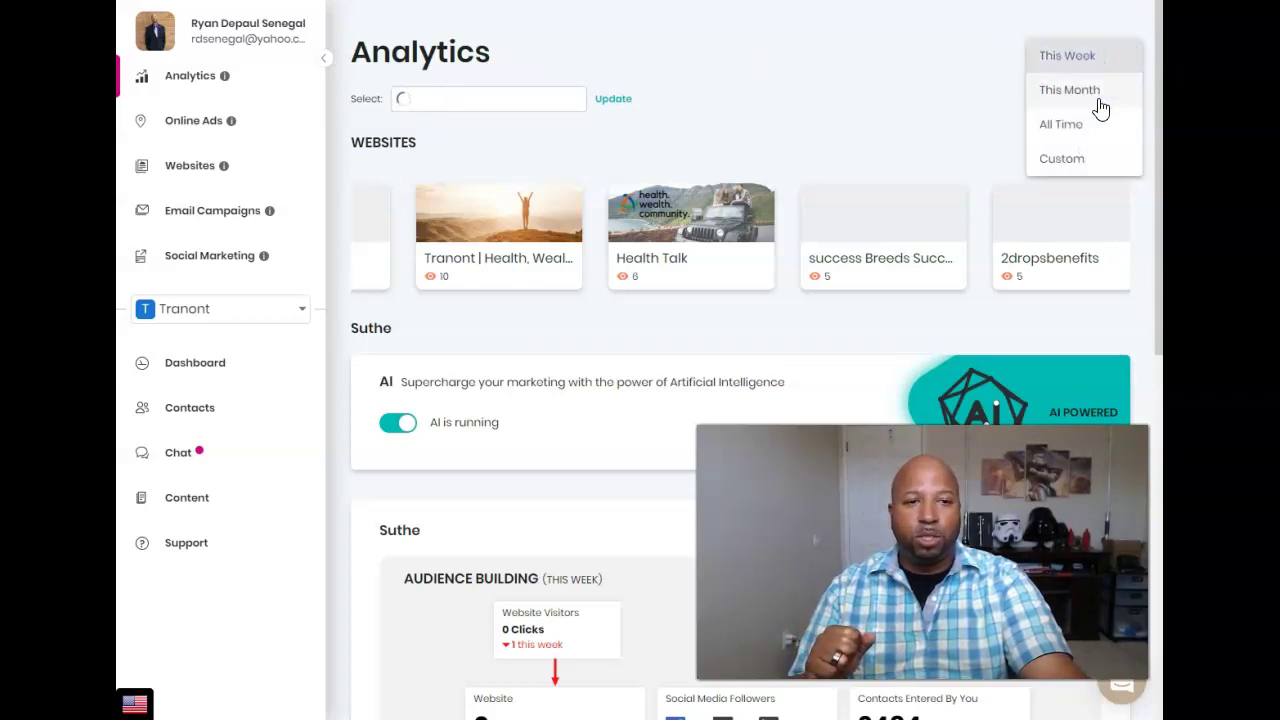
{"action": "left_click", "coordinate": [1098, 98]}
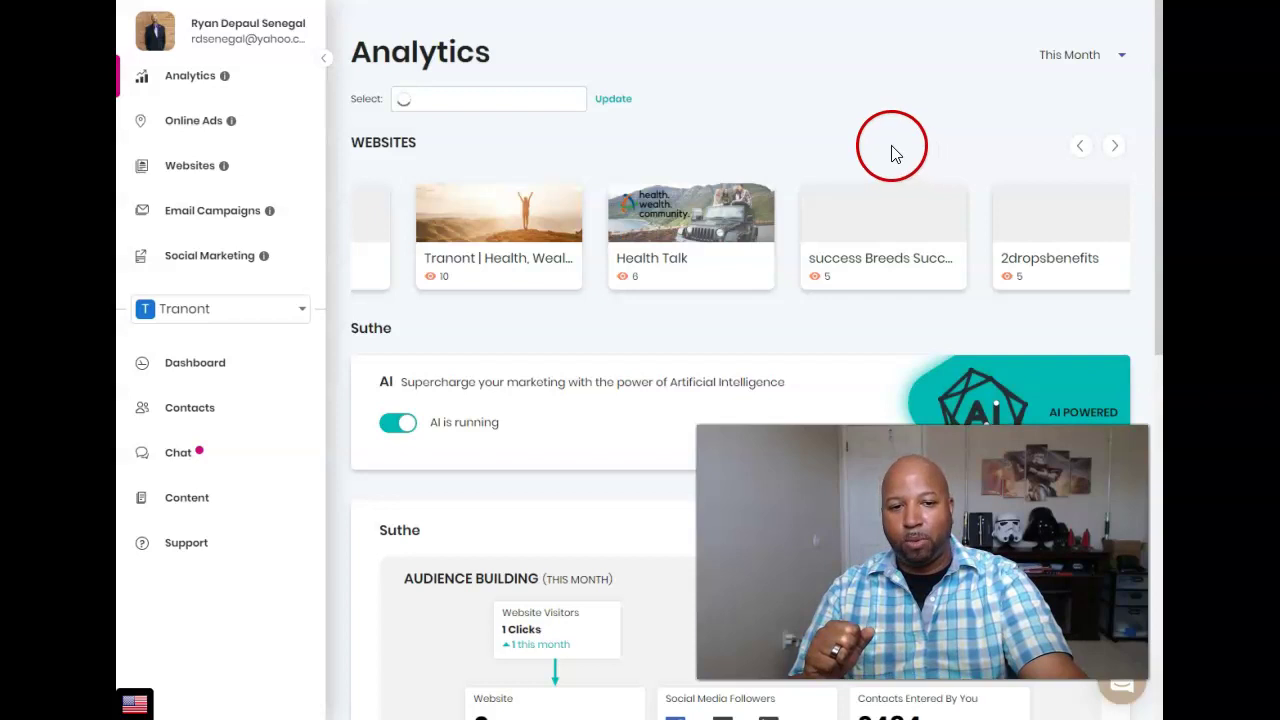
{"action": "scroll", "coordinate": [851, 142], "scroll_direction": "down", "scroll_amount": 3}
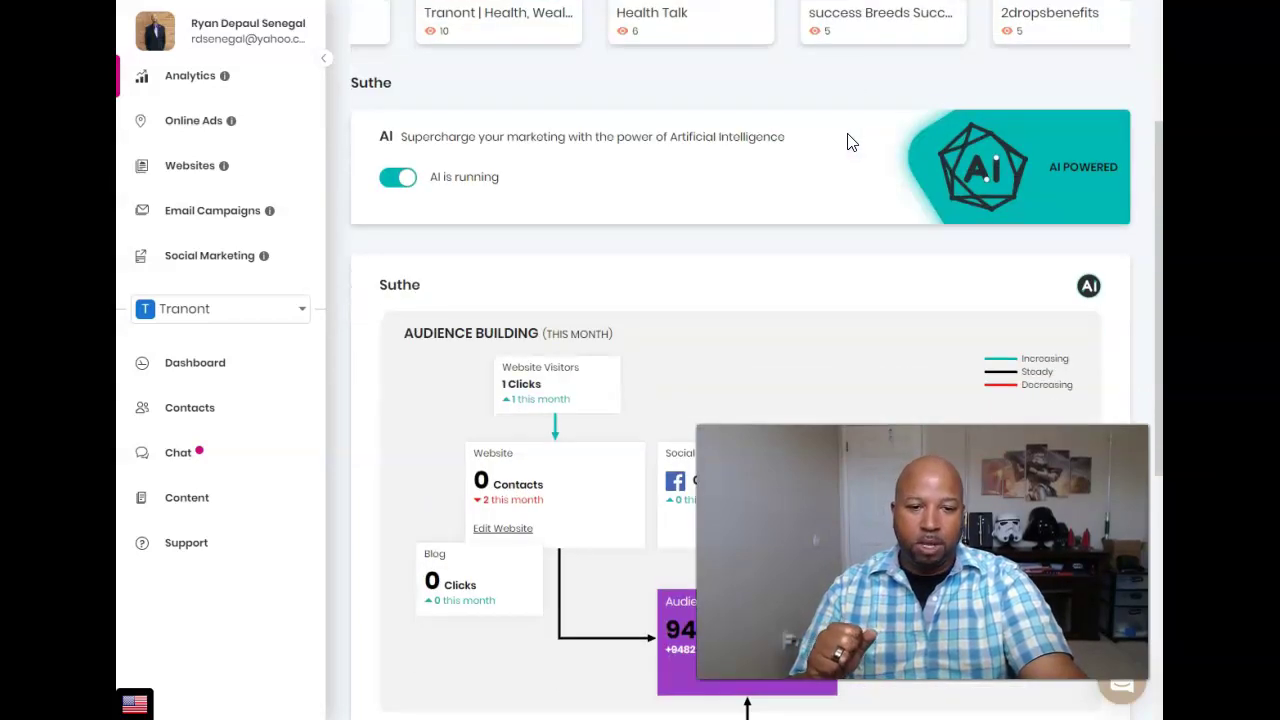
{"action": "scroll", "coordinate": [848, 142], "scroll_direction": "up", "scroll_amount": 3}
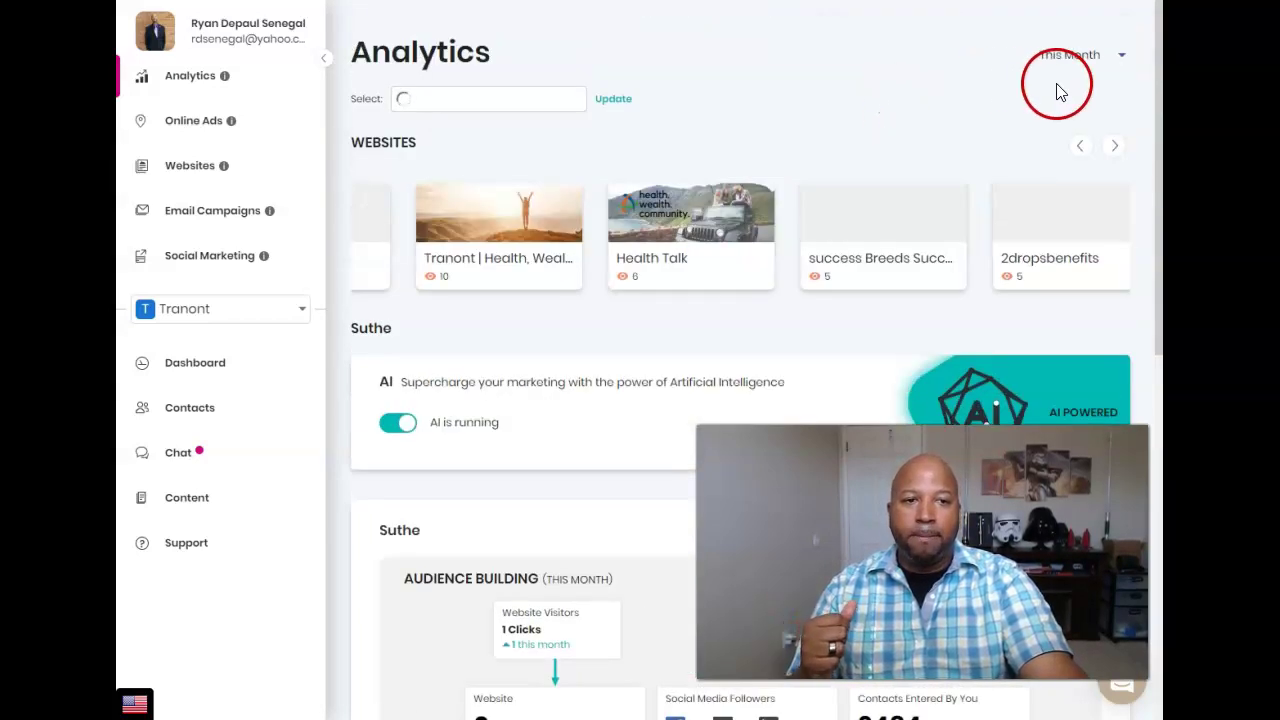
- Switch the analytics period to Custom and open the range's start date for entry
{"action": "left_click", "coordinate": [1116, 54]}
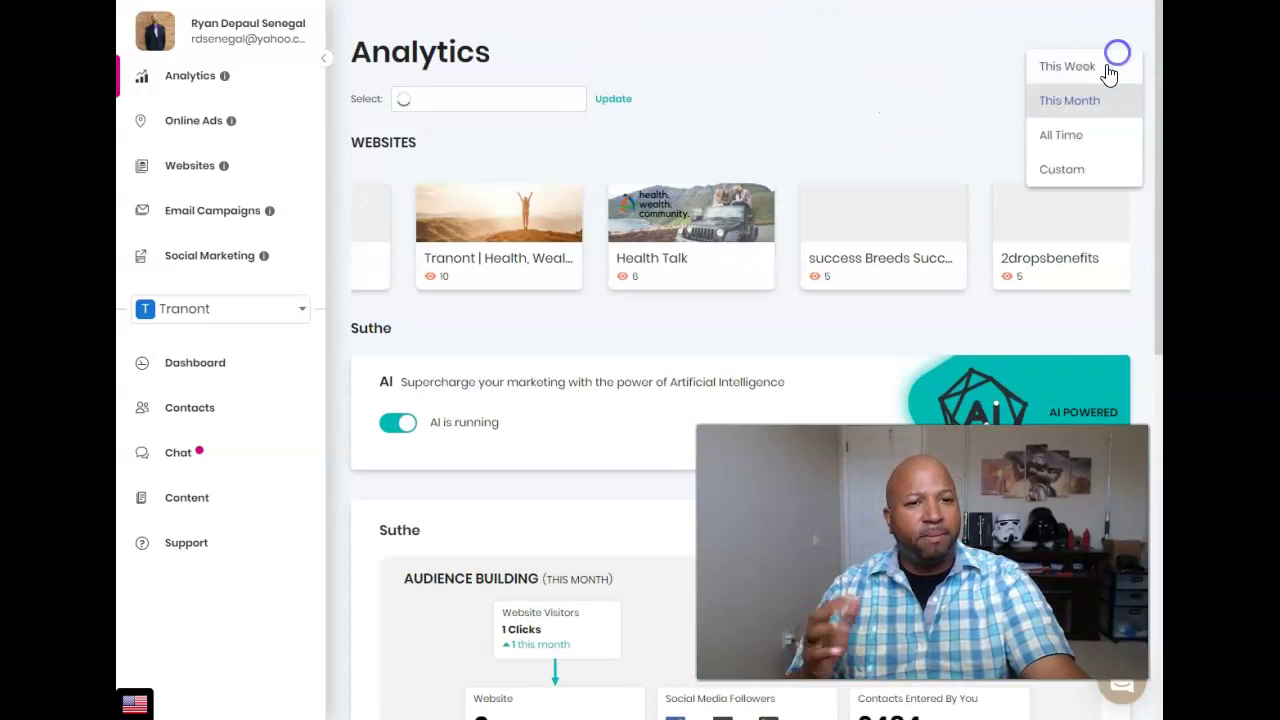
{"action": "left_click", "coordinate": [1058, 168]}
{"action": "left_click", "coordinate": [643, 304]}
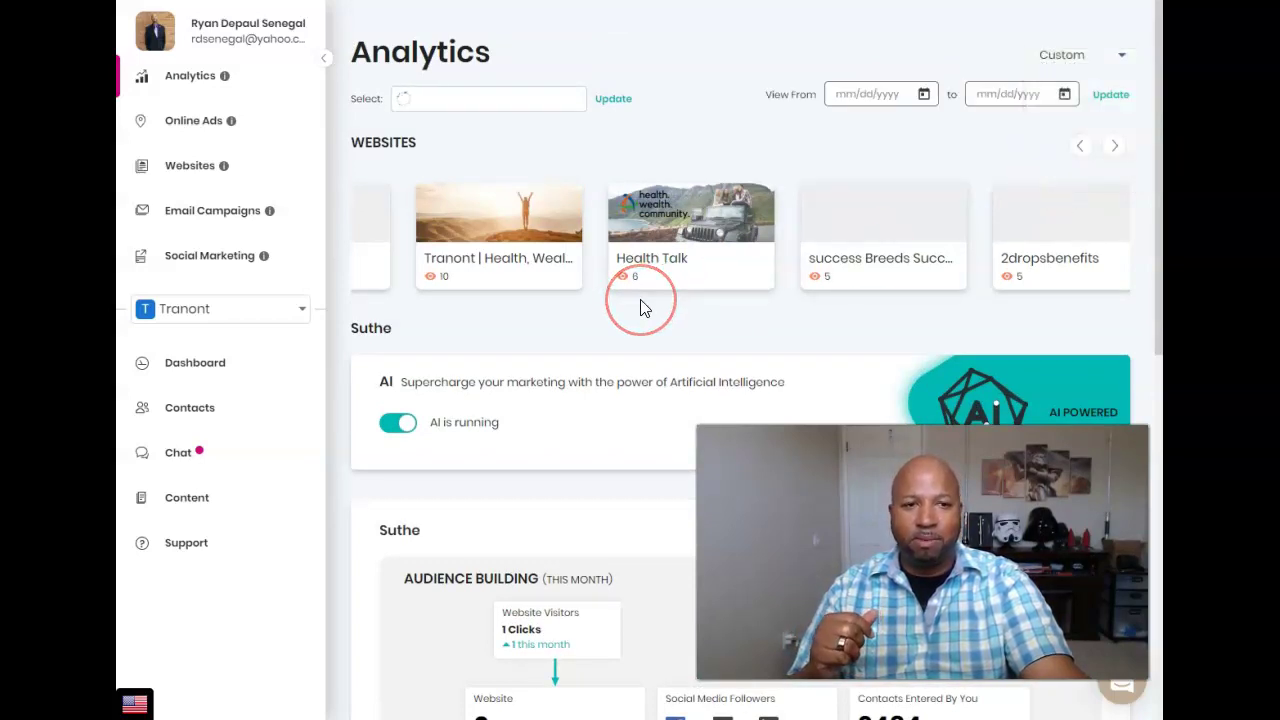
{"action": "left_click", "coordinate": [890, 90]}
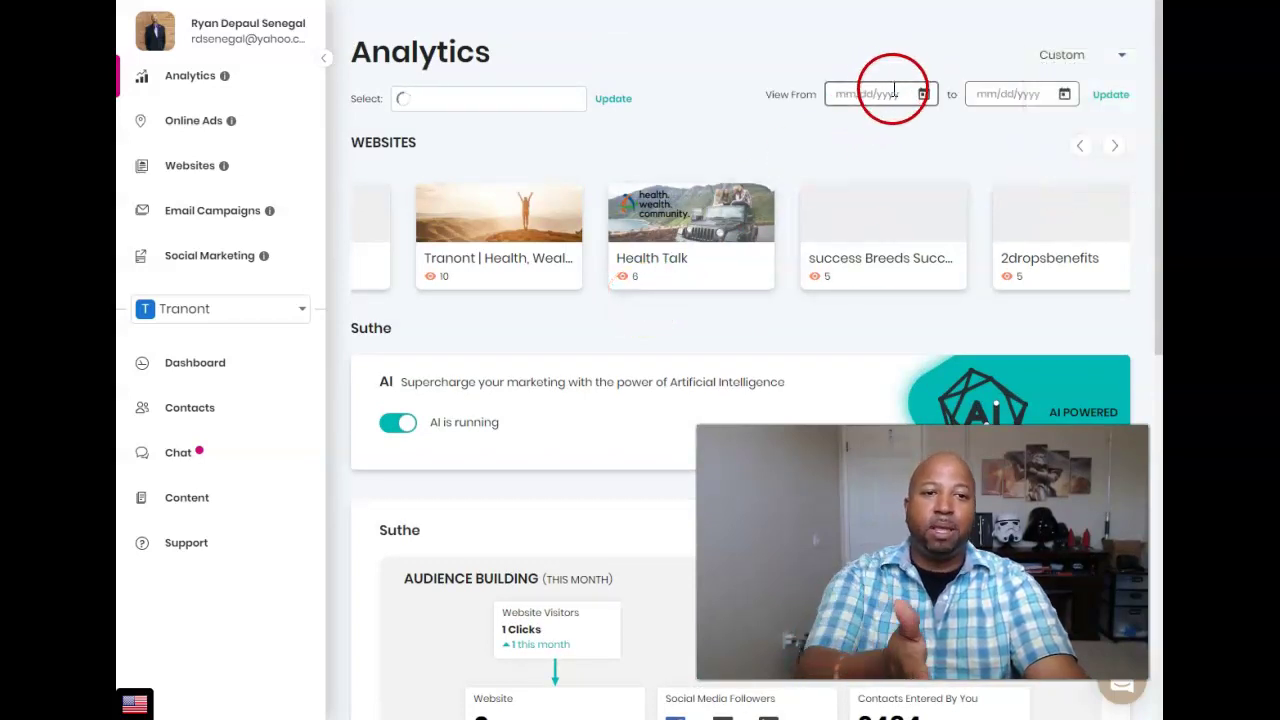